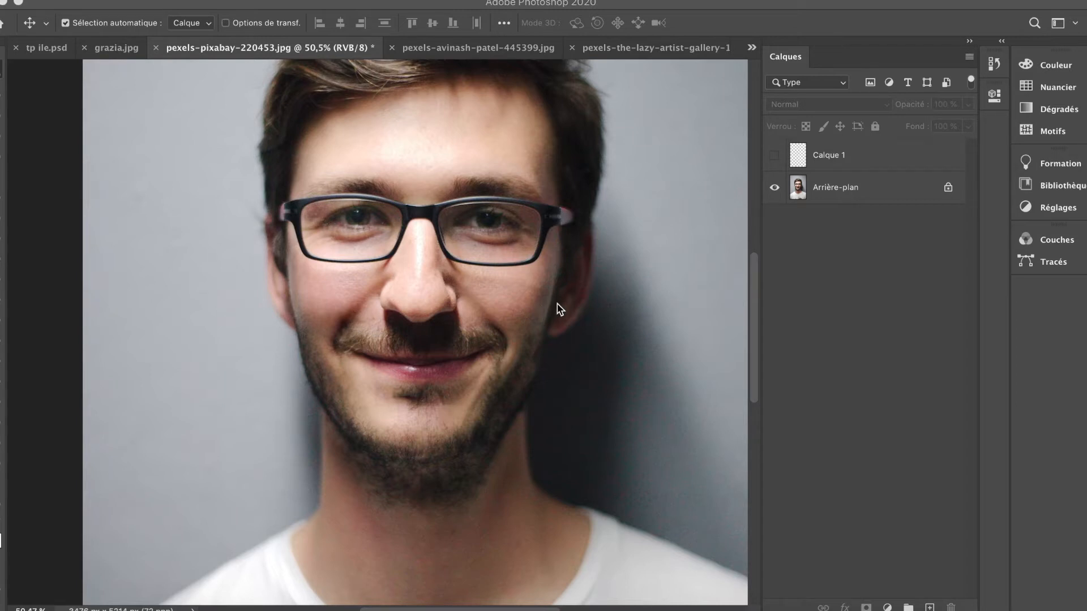
Step: Select the Calque 1 layer, make it visible, and activate the Healing Brush tool
scroll(559, 310, "up", 1)
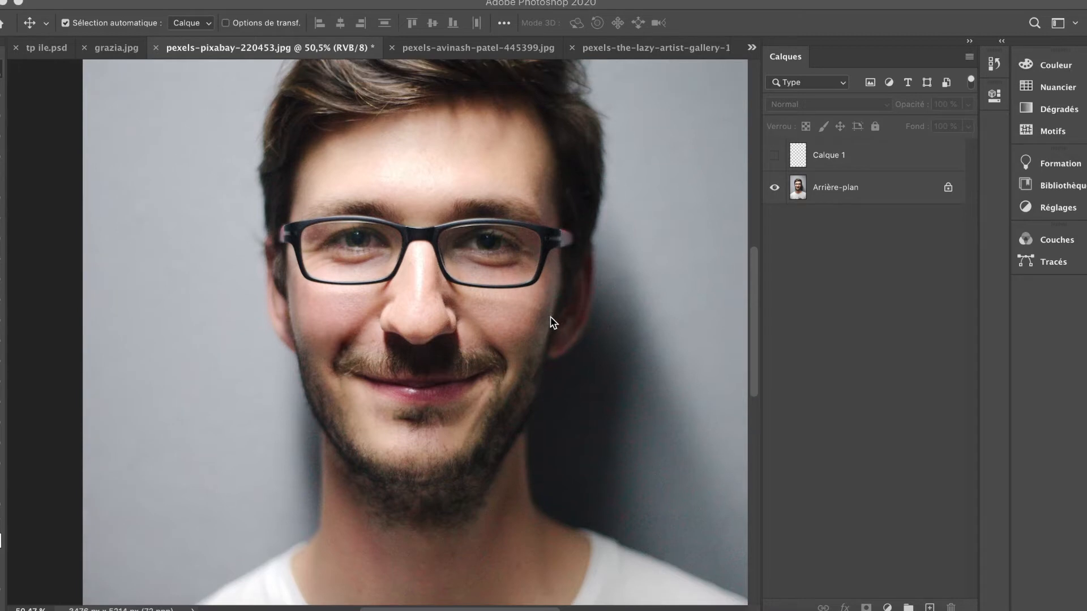
left_click(876, 154)
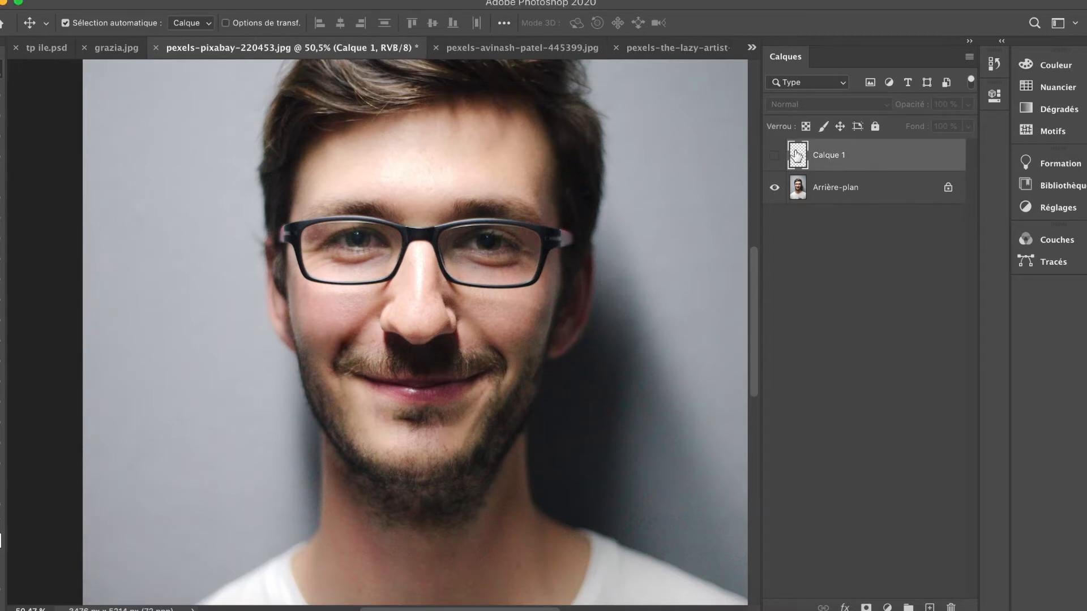
left_click(774, 156)
left_click(775, 156)
left_click(775, 155)
key("j")
scroll(527, 249, "down", 2)
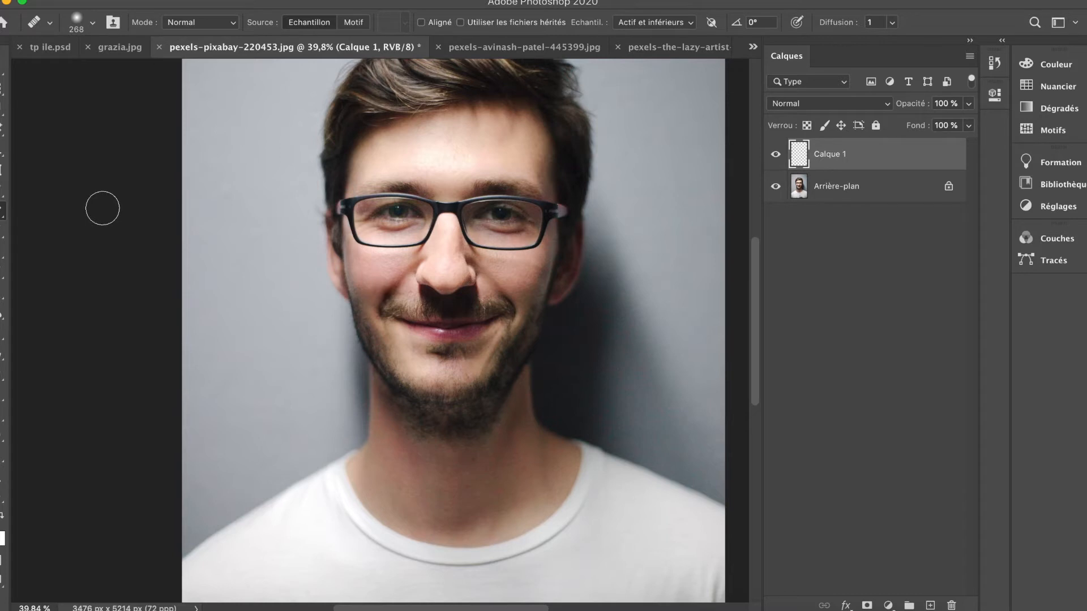
Step: Set the healing brush tip's roundness to 77 %
right_click(107, 203)
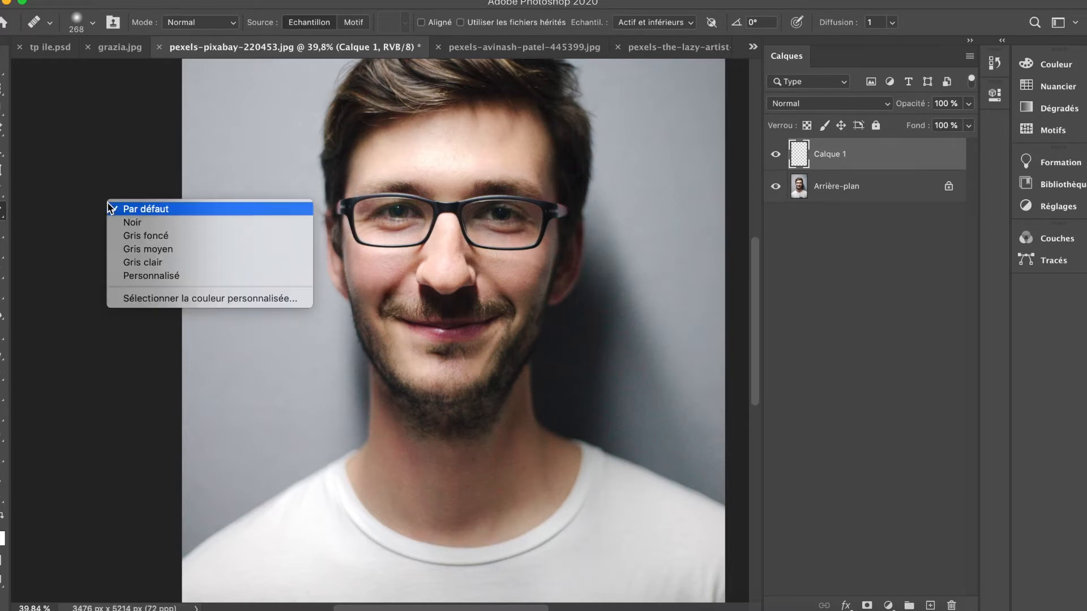
right_click(223, 160)
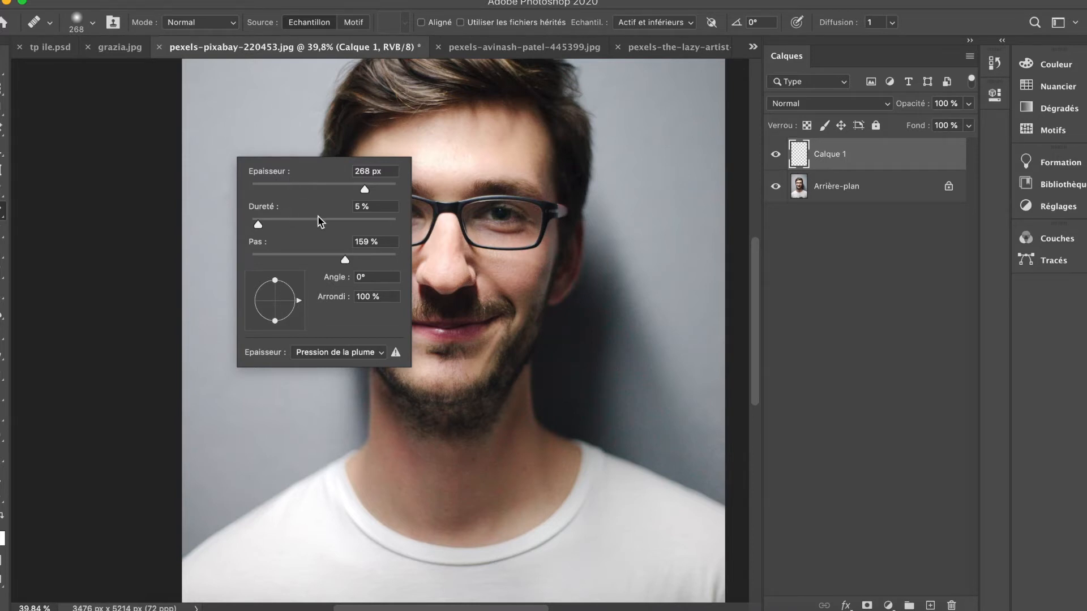
left_click_drag(275, 280, 280, 316)
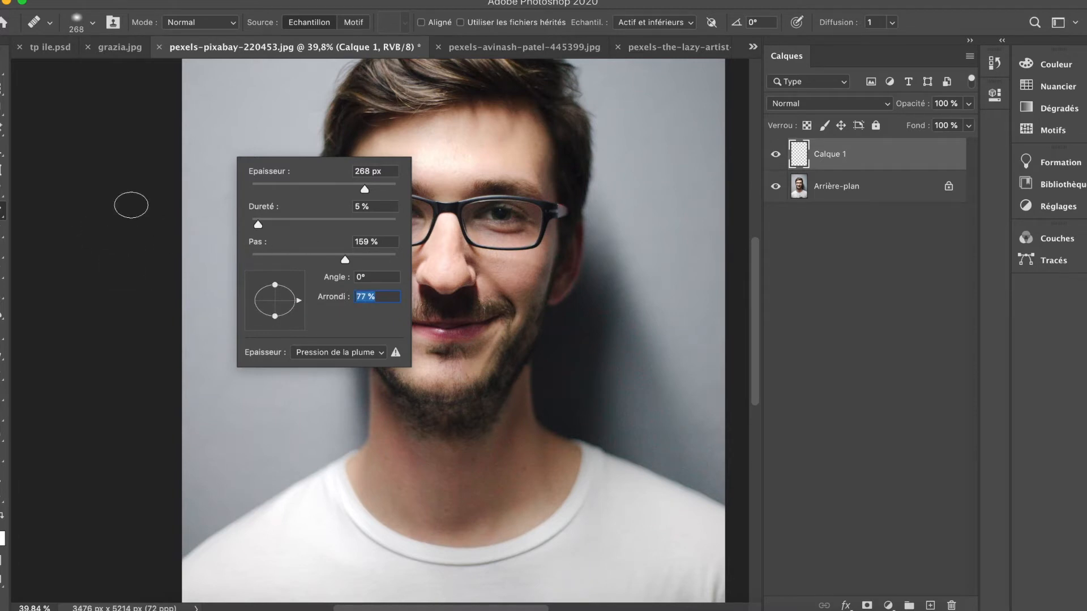
left_click(92, 24)
left_click(93, 25)
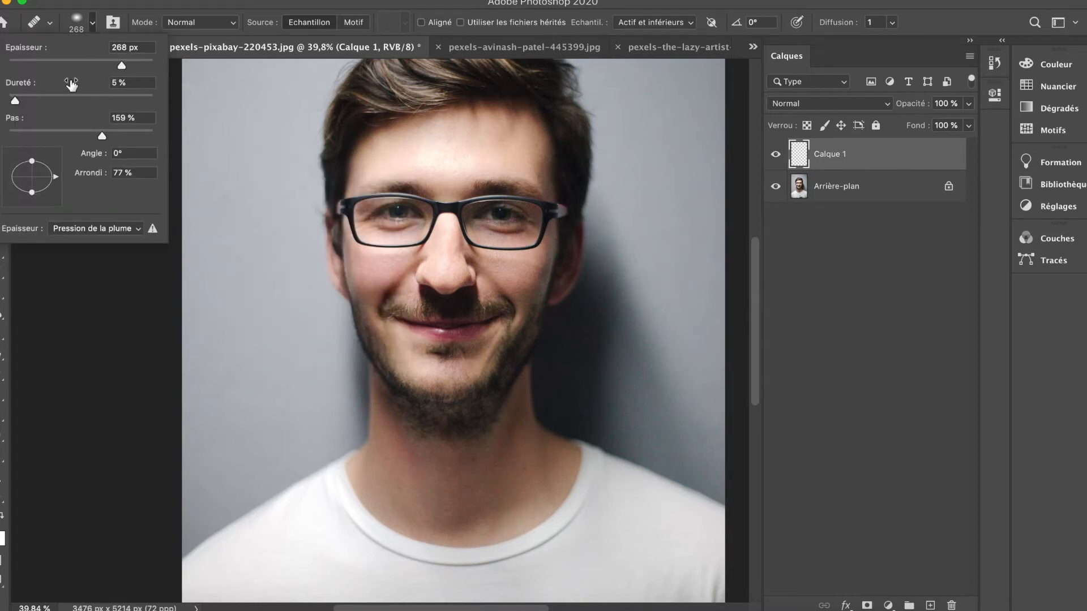
Step: Examine the healing brush's blending modes, Motif source, sampled layers, angle and diffusion options
left_click(237, 25)
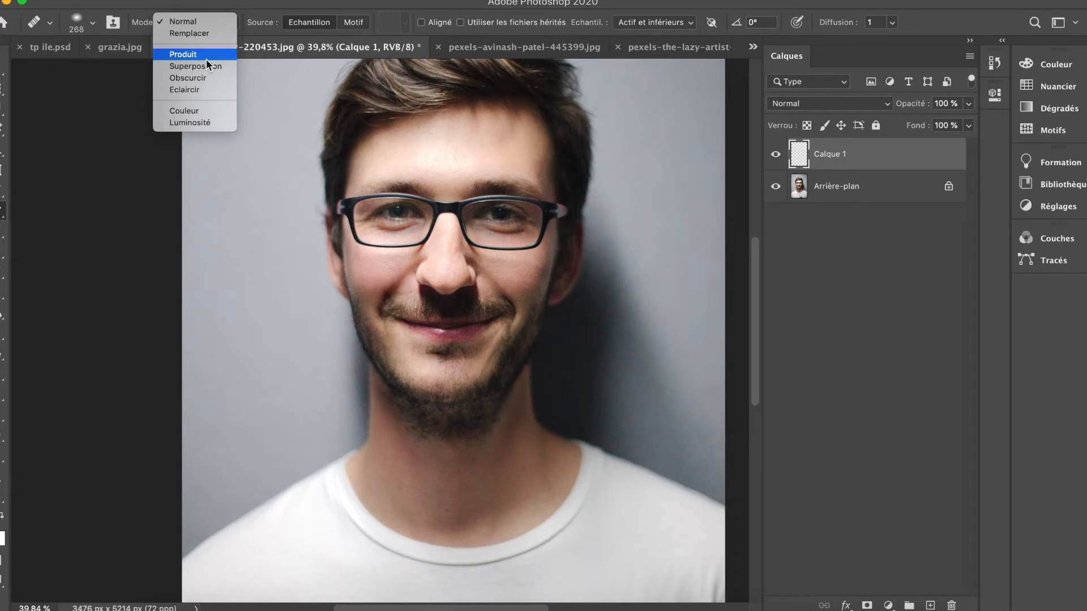
left_click(265, 29)
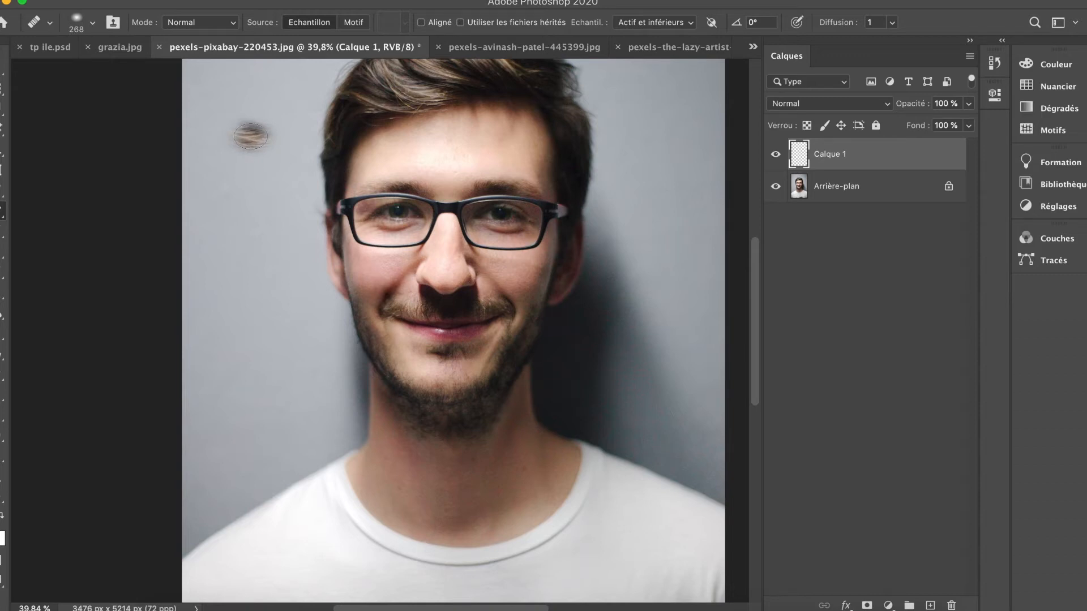
left_click(353, 23)
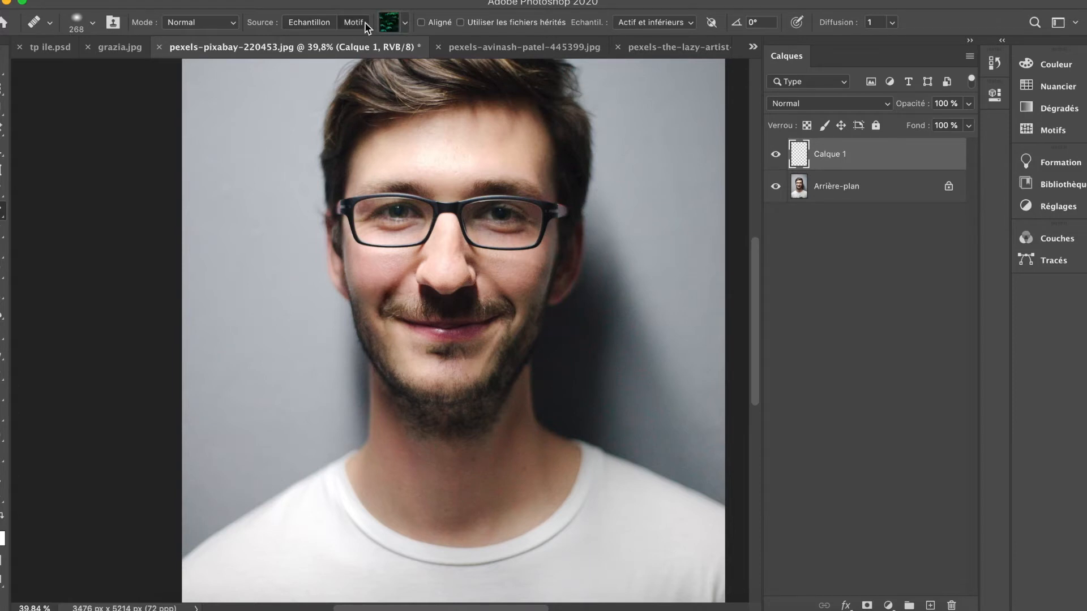
left_click(405, 26)
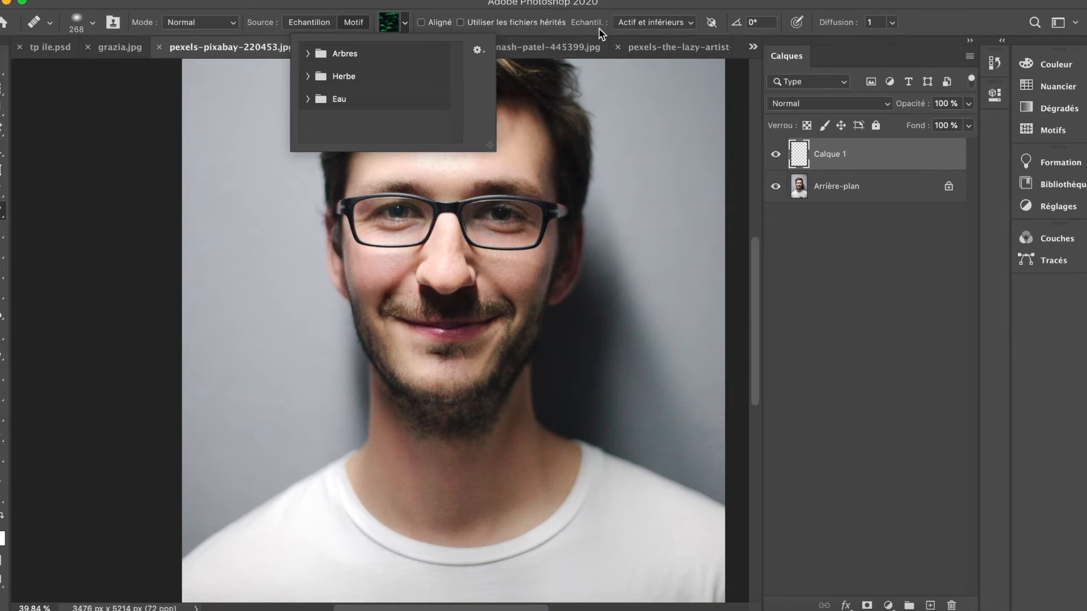
left_click(641, 23)
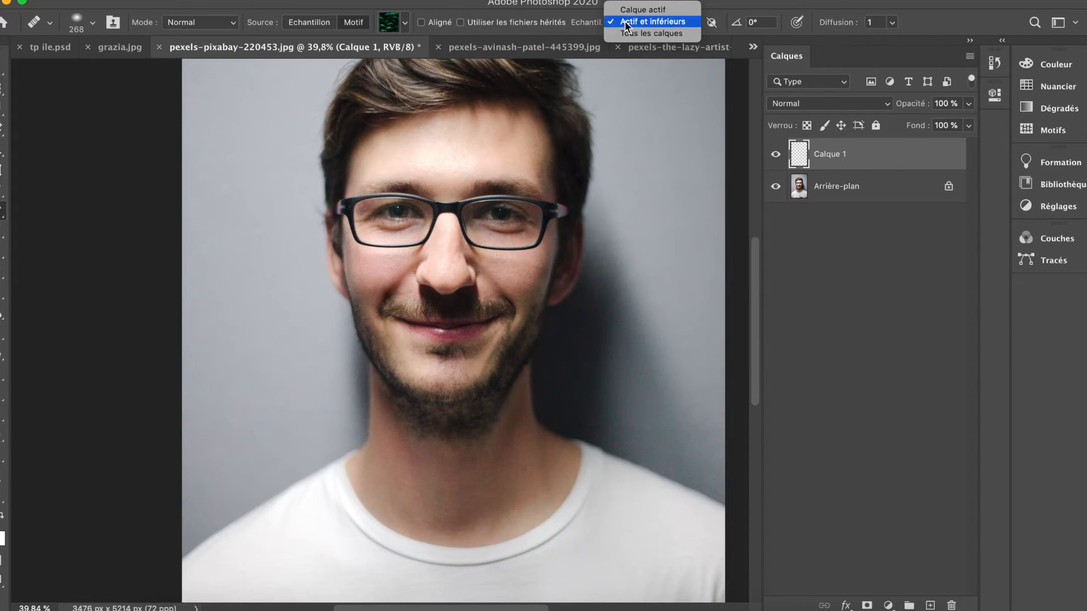
left_click(857, 153)
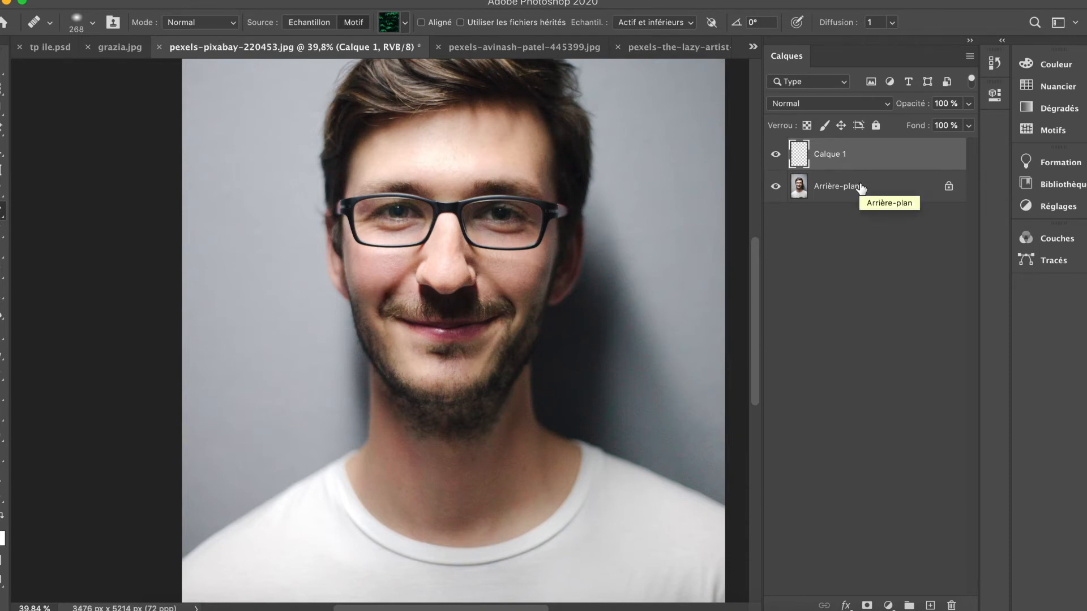
left_click_drag(744, 22, 773, 22)
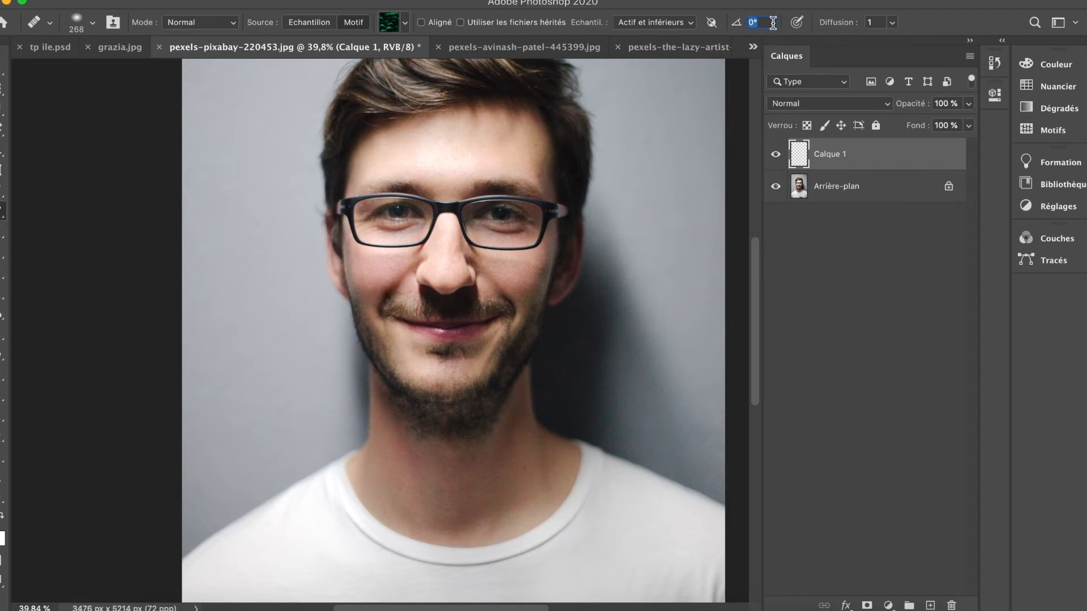
left_click(892, 23)
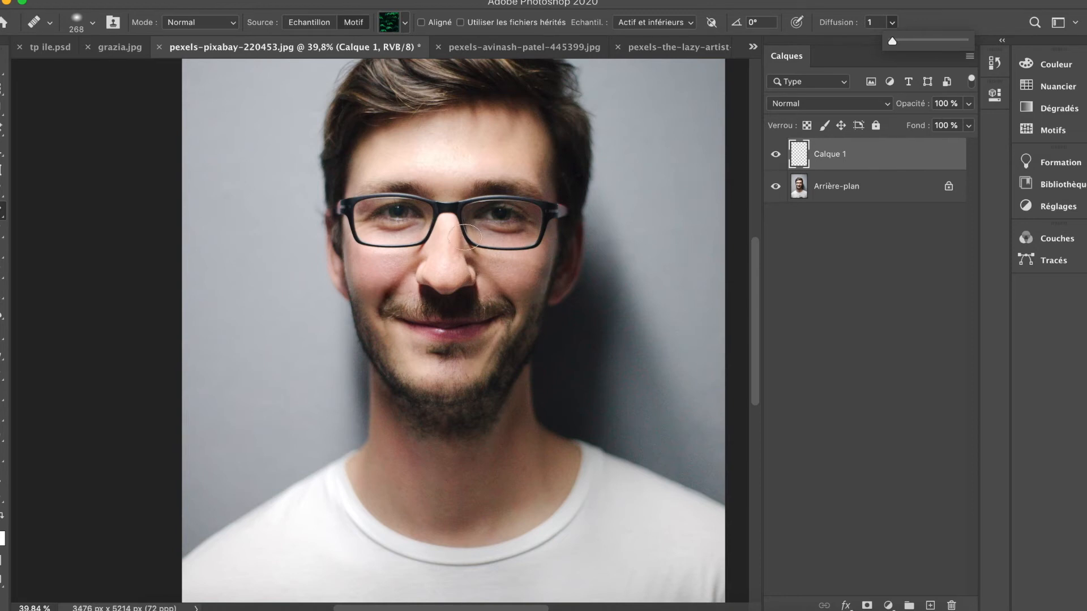
Step: Compare the portrait with and without the Calque 1 layer, leaving the layer hidden
left_click(775, 154)
left_click(776, 154)
scroll(470, 260, "up", 5)
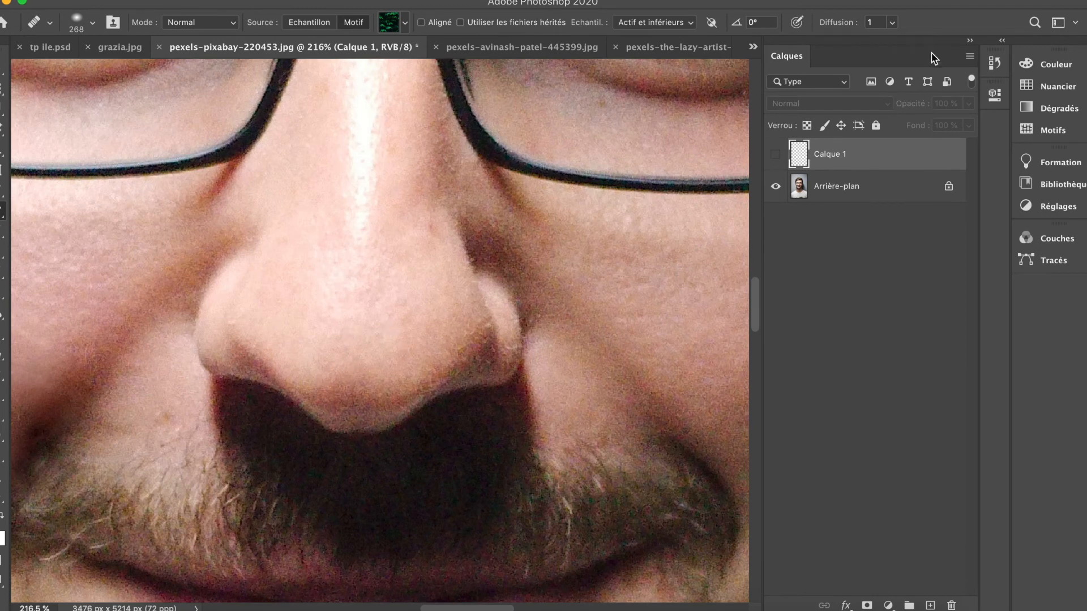
left_click(864, 22)
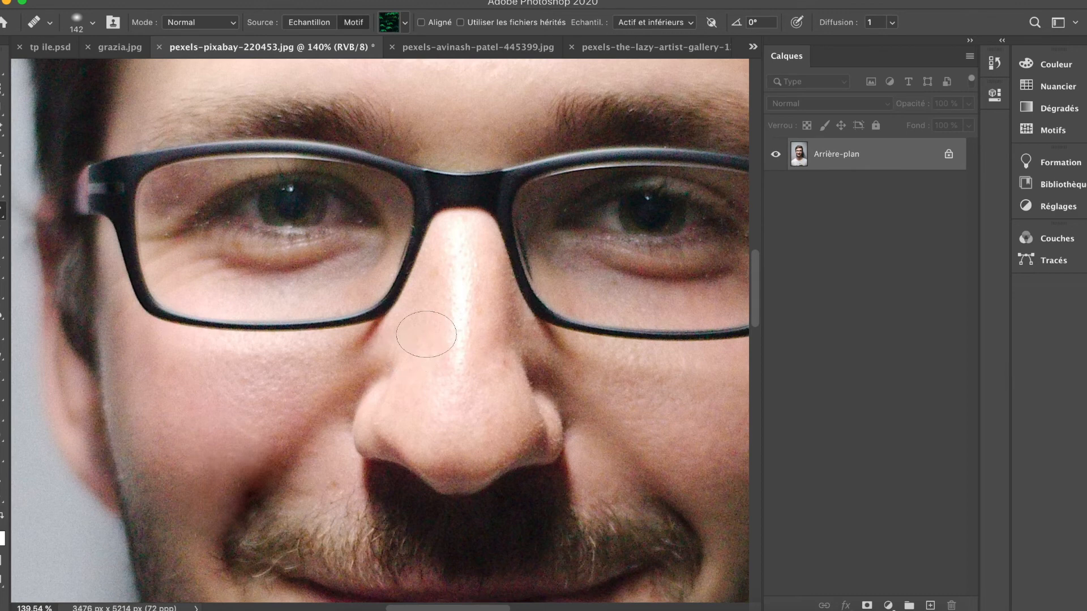
Step: Set the healing brush's size to 201 px and its spacing to 11 %
right_click(364, 314)
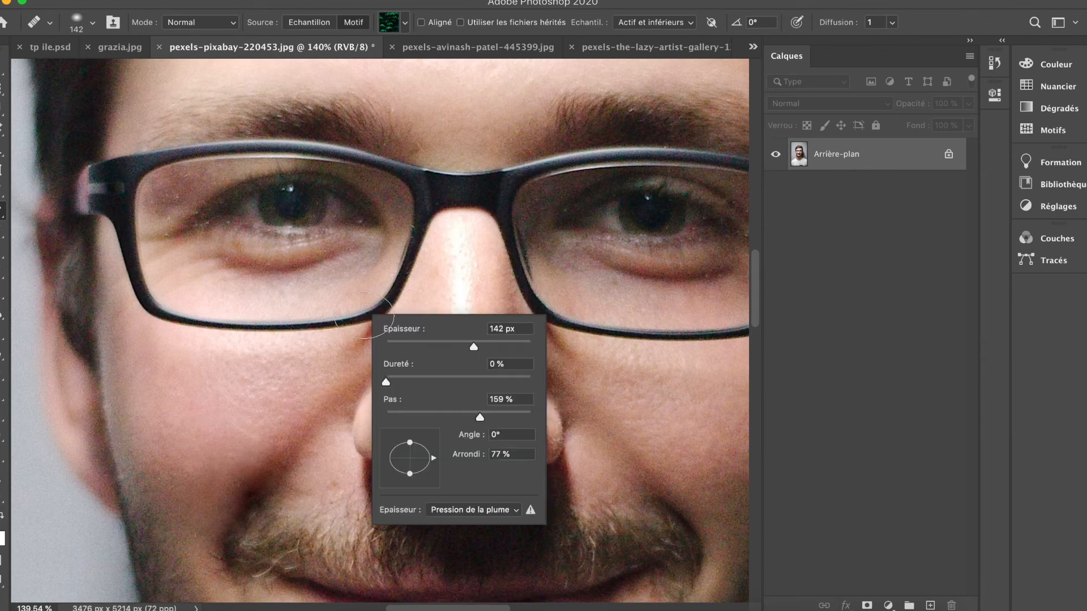
left_click_drag(473, 347, 466, 348)
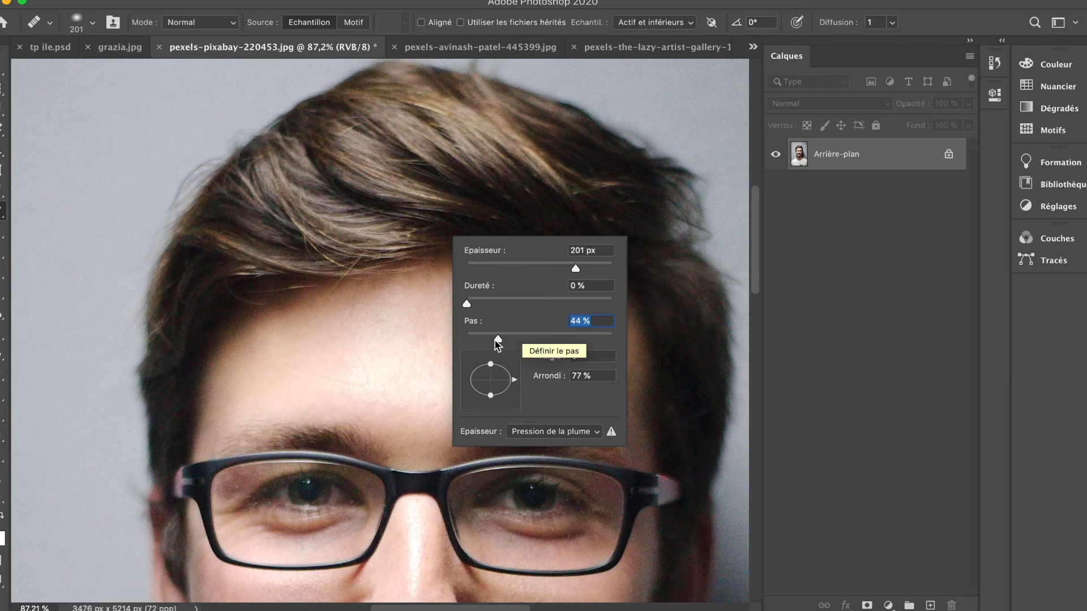
left_click_drag(498, 340, 480, 342)
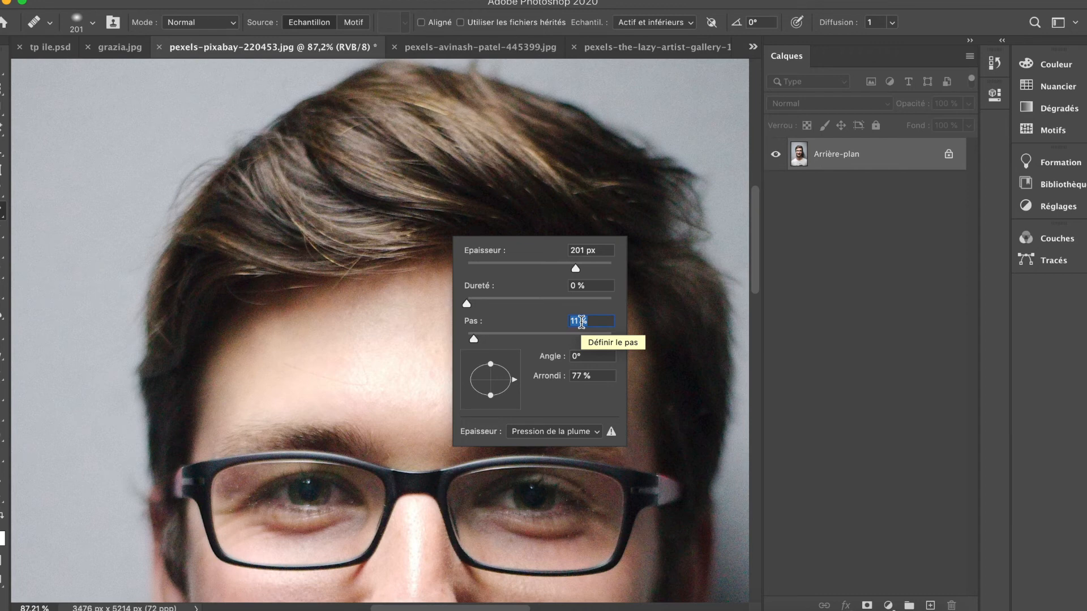
left_click(603, 321)
left_click(596, 251)
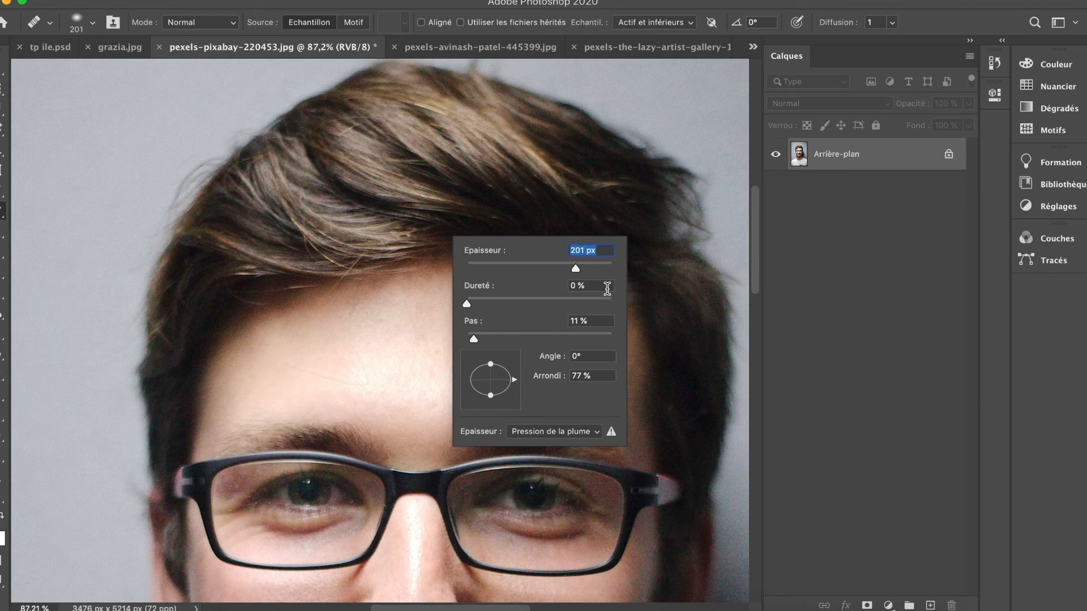
key("Return")
Step: Sample the hair, reduce the brush spacing to 5 % and test a horizontal healing stroke across the background above the head
left_click(383, 250, "alt")
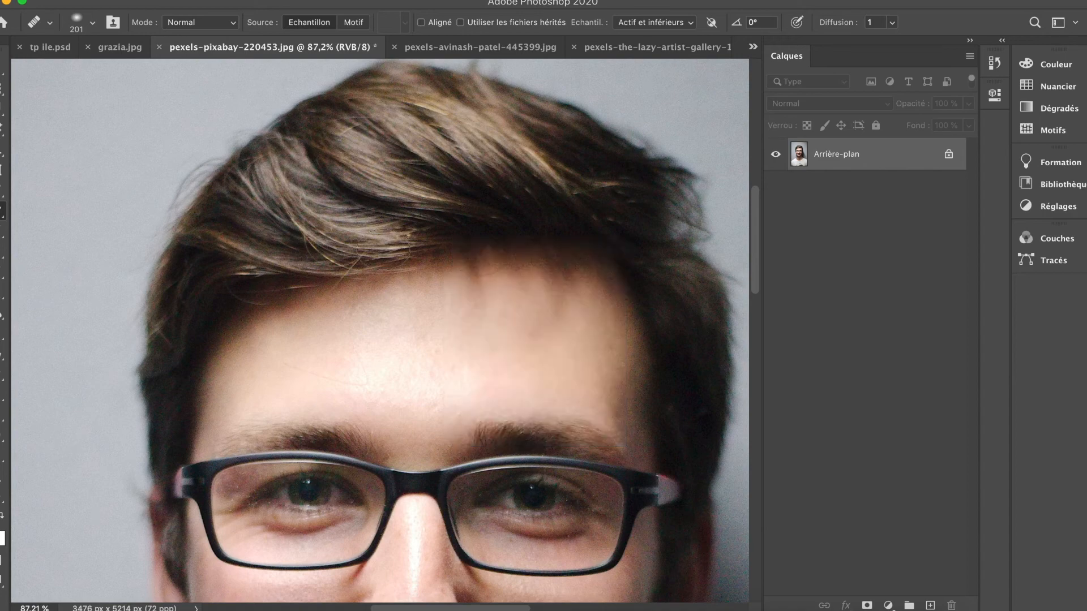
scroll(378, 245, "up", 10)
right_click(282, 303)
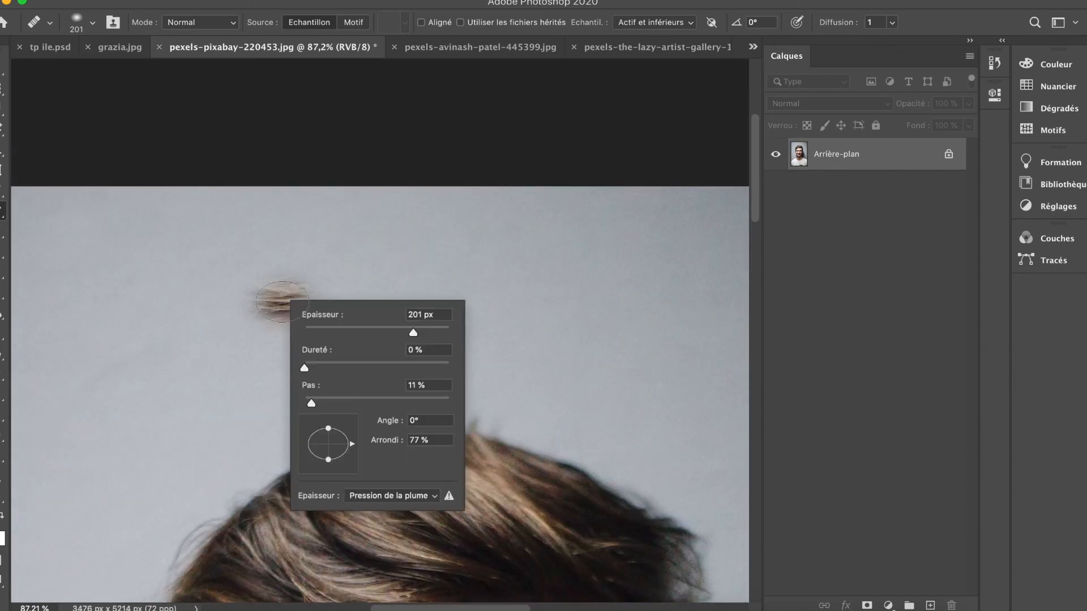
left_click_drag(315, 404, 304, 404)
mouse_move(283, 249)
left_mouse_down()
mouse_move(266, 245)
mouse_move(624, 245)
left_mouse_up()
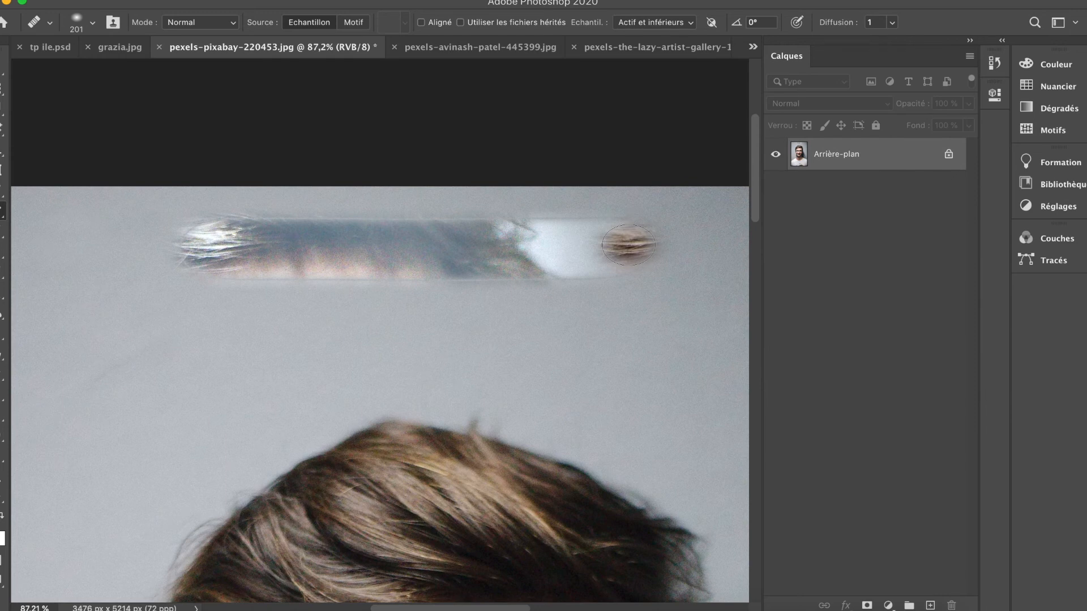
Step: Increase the brush spacing to 164 % and test another horizontal healing stroke on the background above the head
right_click(599, 297)
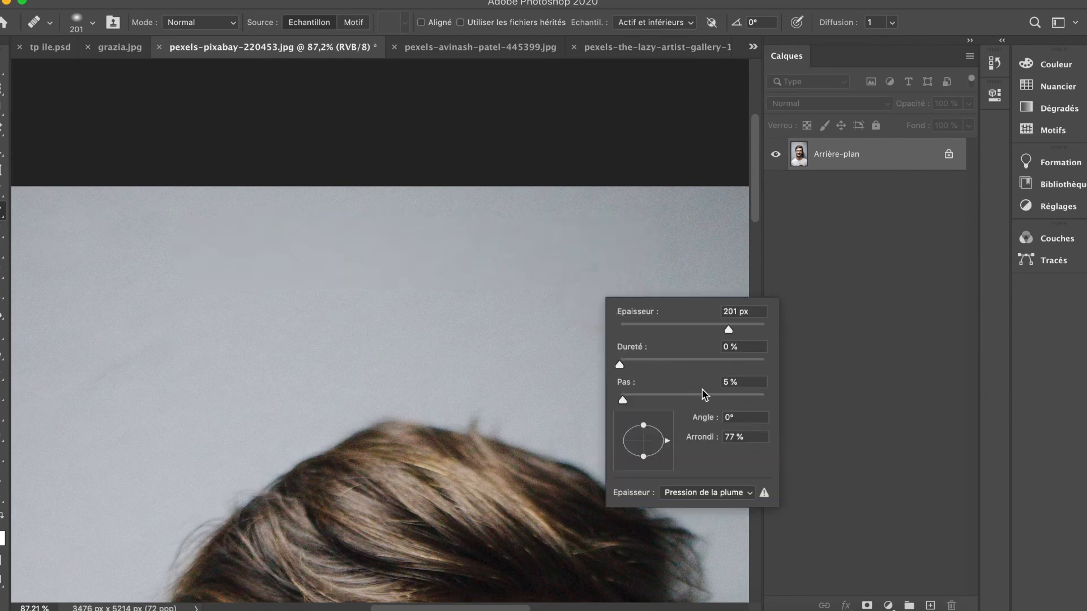
left_click(718, 399)
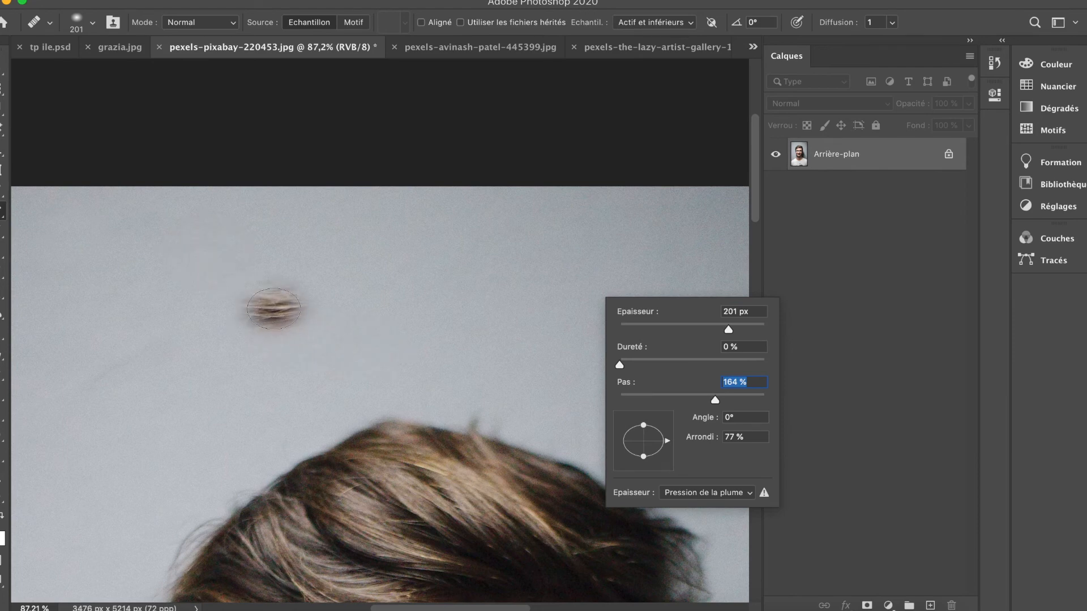
left_click(750, 312)
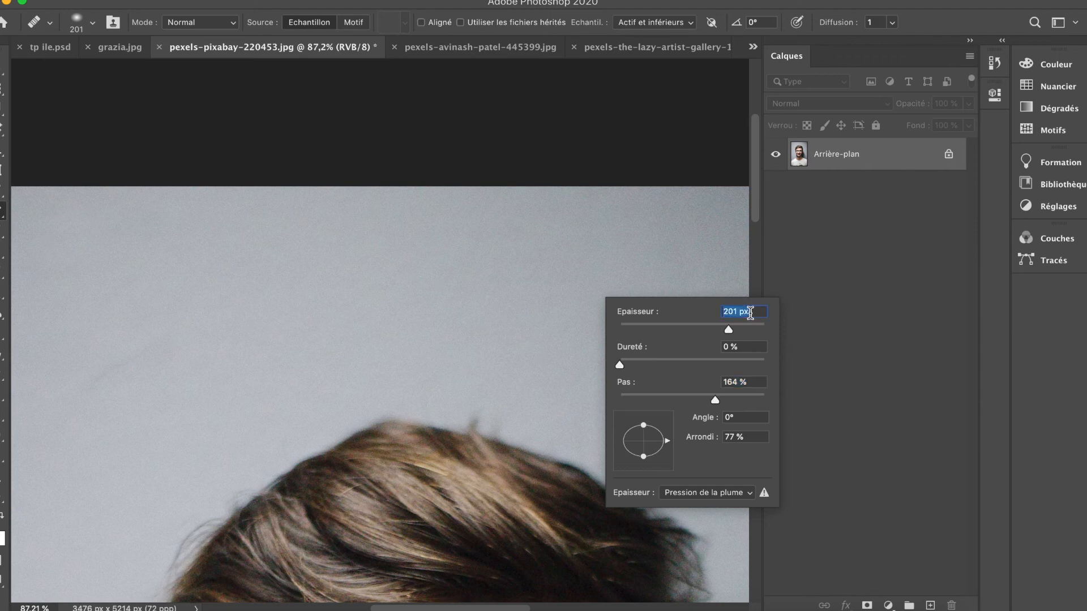
left_click_drag(131, 275, 579, 277)
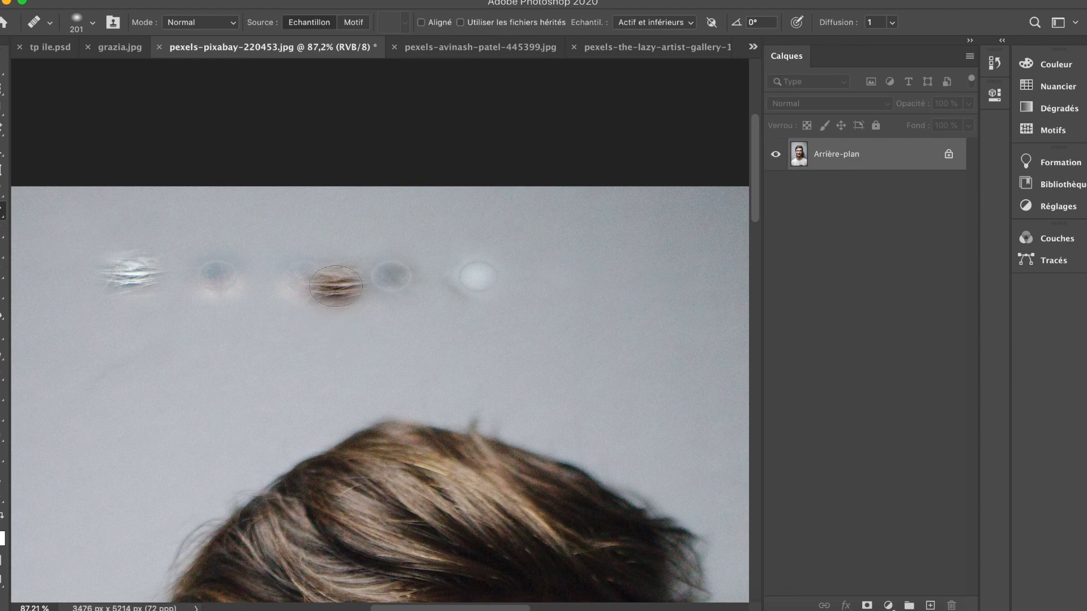
Step: Set the healing brush's spacing to 6 % and its size to 64 px for work around the nose
right_click(335, 286)
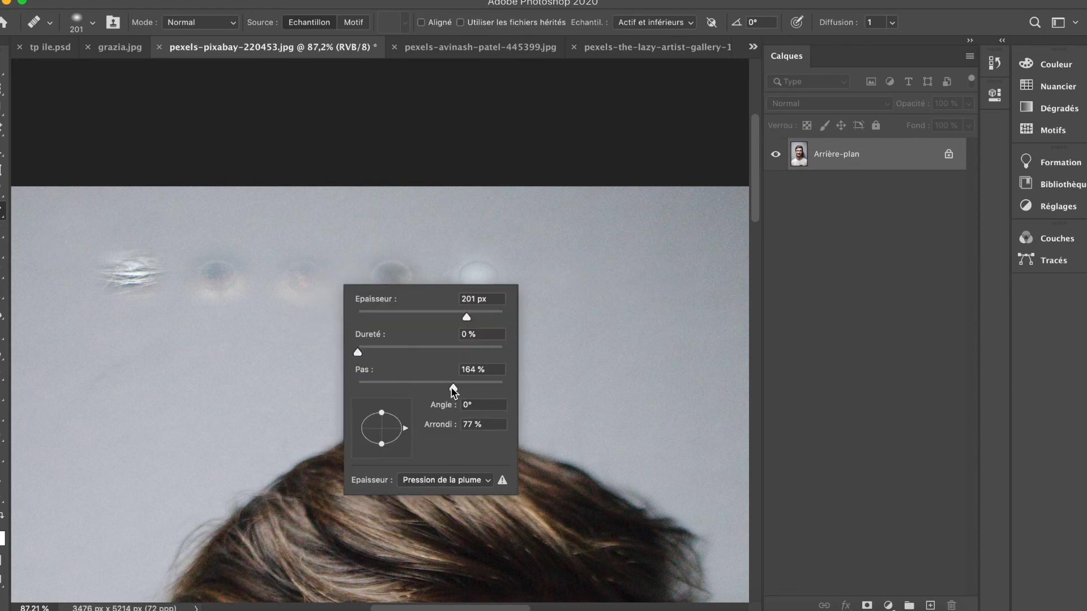
left_click_drag(417, 390, 363, 390)
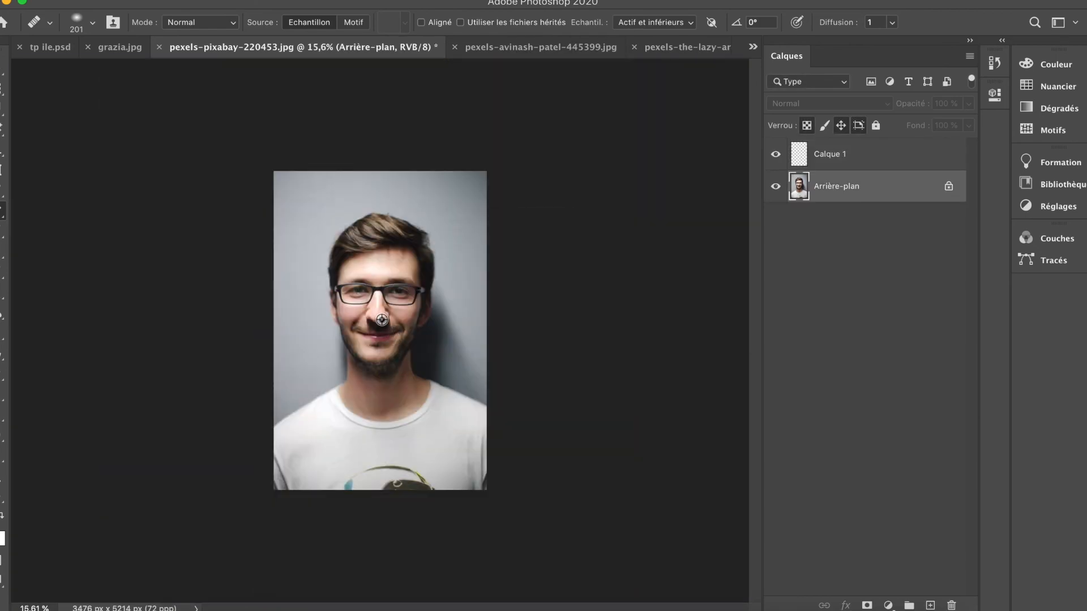
scroll(381, 320, "up", 5)
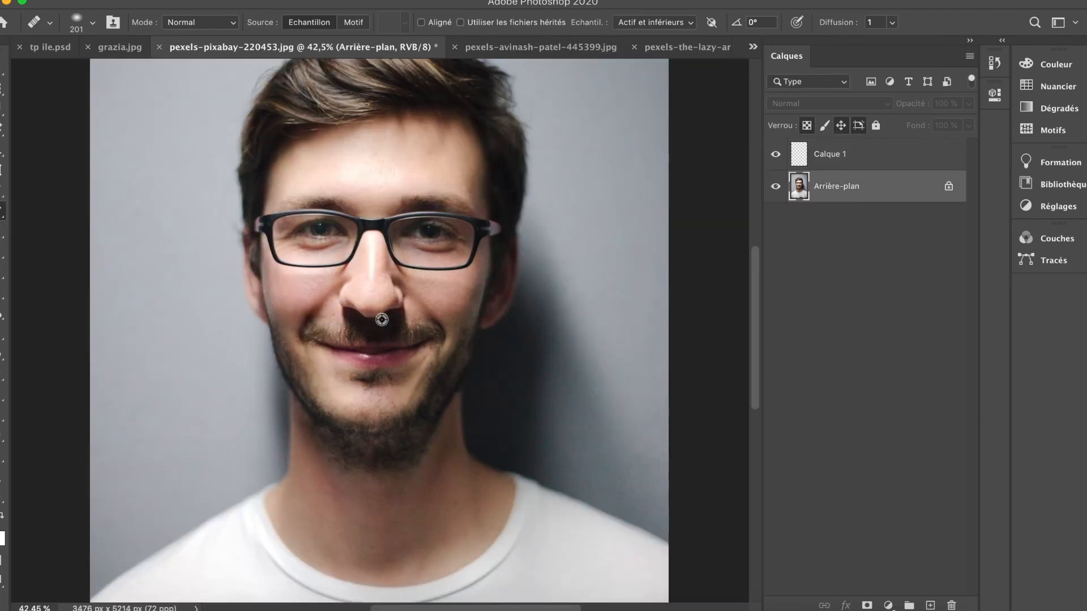
scroll(382, 319, "up", 5)
left_click_drag(400, 249, 558, 460)
left_click_drag(383, 270, 456, 423)
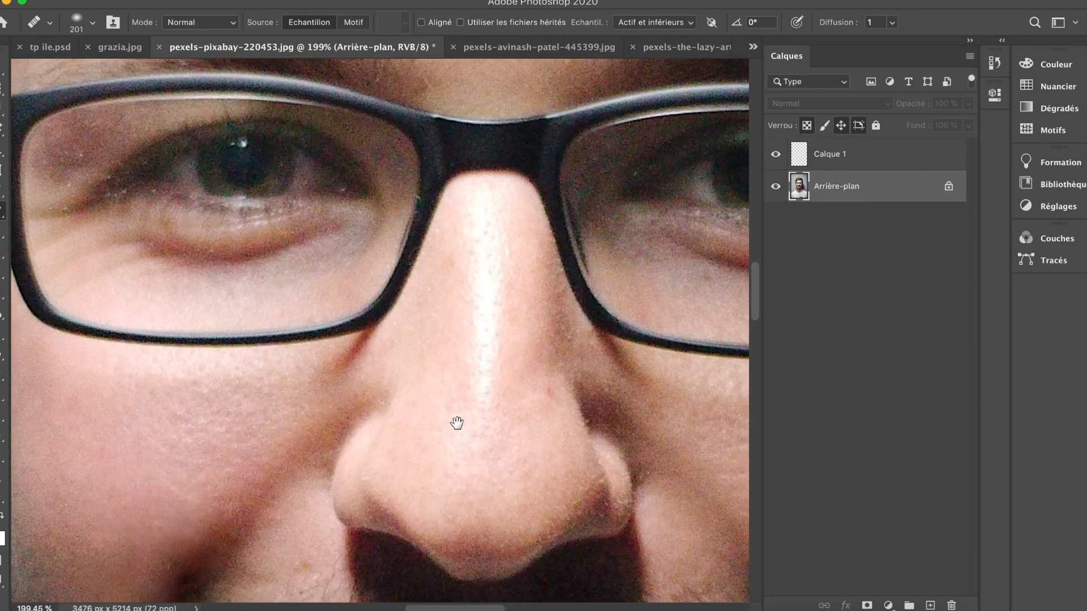
scroll(331, 302, "down", 1)
right_click(332, 302)
left_click(394, 328)
left_click(435, 277)
left_click(400, 333)
left_click(435, 277)
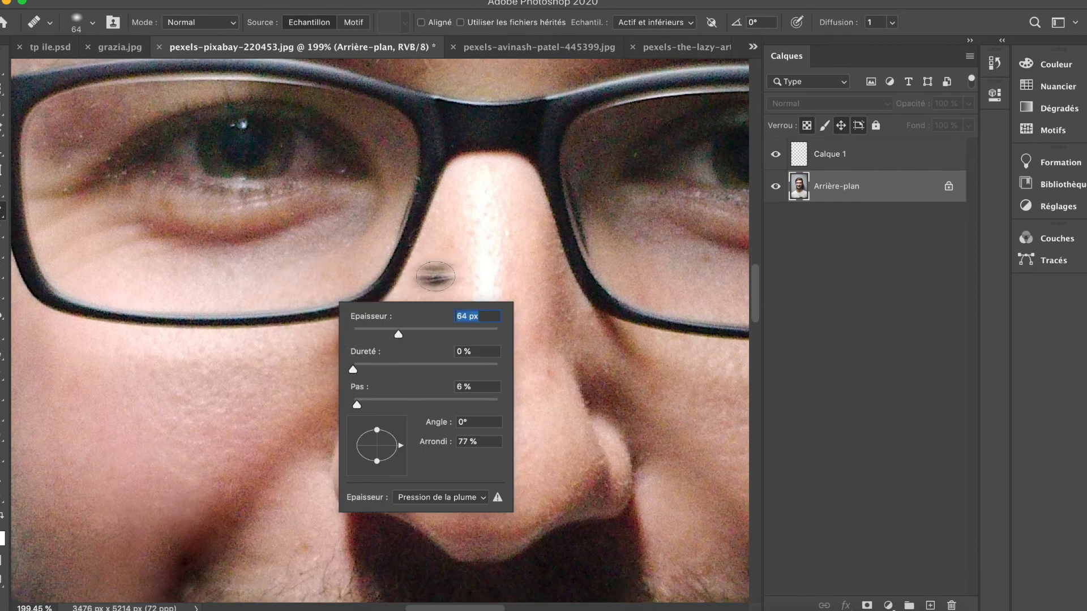
key("Return")
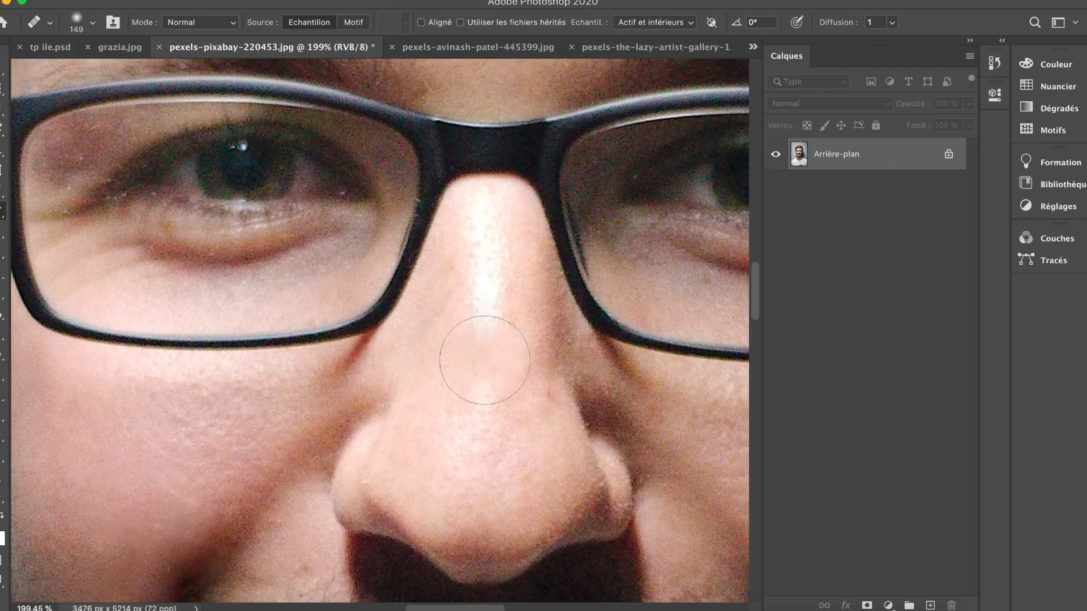
Step: Heal a spot in the middle of the nose highlight and set the brush size to 99 px
left_click(485, 360)
right_click(438, 366)
type("99")
key("Return")
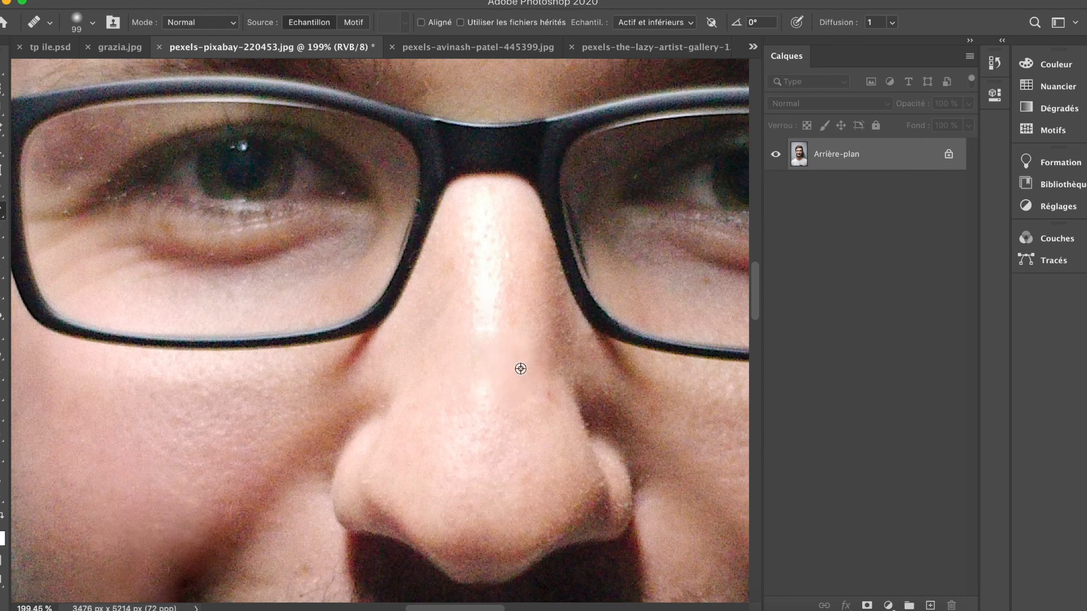
Step: Sample clean skin beside the nose highlight and heal the shine along the middle of the bridge
left_click(521, 358, "alt")
left_click(486, 324)
left_click(467, 388, "alt")
left_click(480, 306)
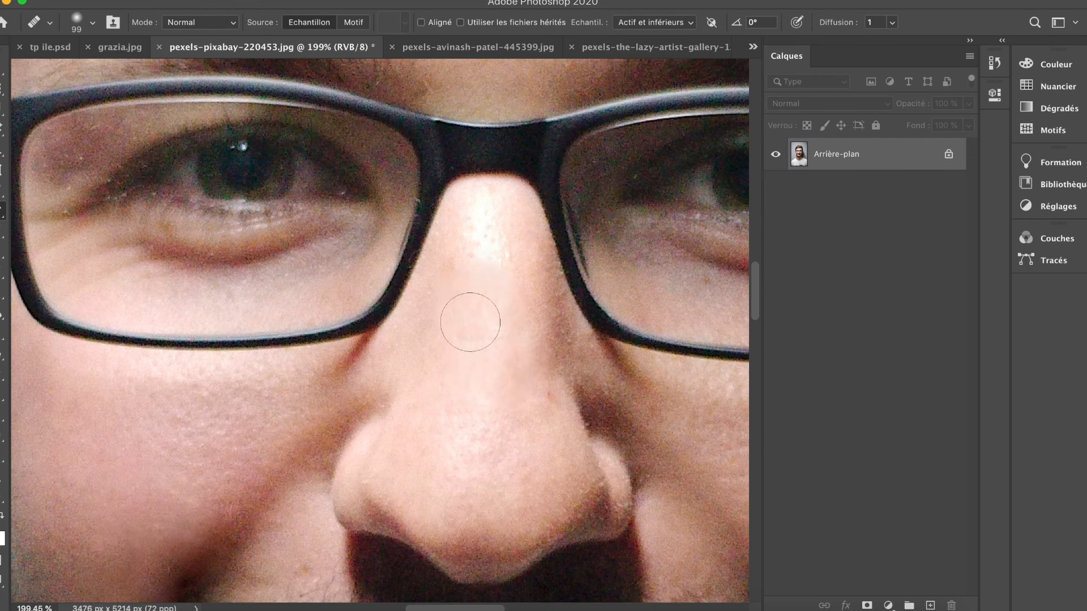
Step: Heal the remaining bright shine on the upper bridge of the nose between the glasses' lenses
left_click(481, 252)
left_click(480, 225)
left_click(486, 232)
left_click(491, 214)
left_click(491, 215)
left_click(498, 211)
Step: Heal the shine on the lower part of the nose, resampling clean skin from its side
left_click(497, 349)
left_click(477, 389)
left_click(477, 391)
left_click(430, 387, "alt")
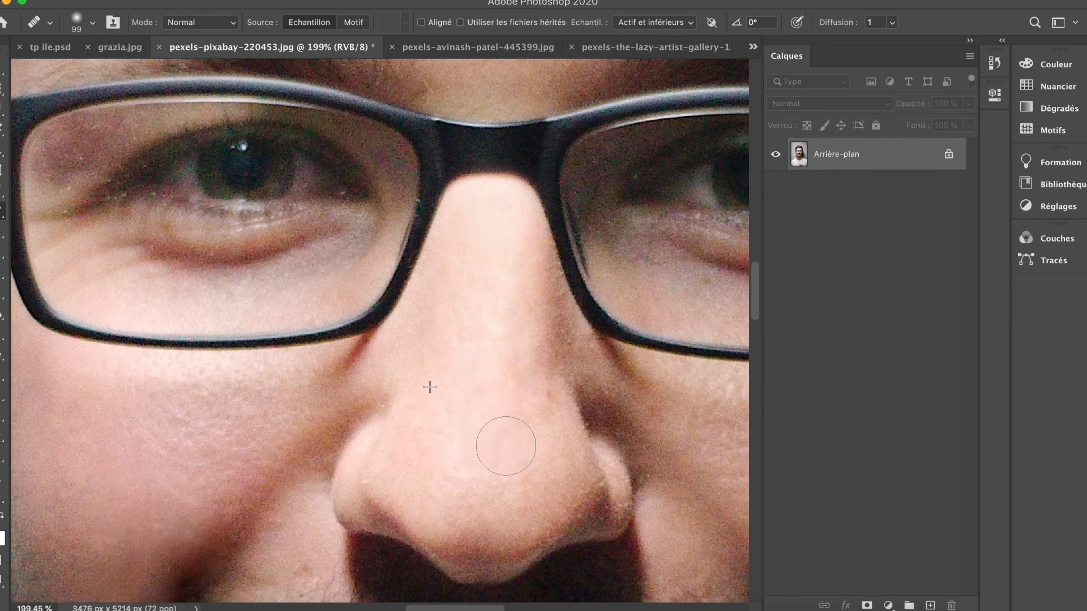
scroll(546, 391, "down", 3)
mouse_move(556, 419)
left_mouse_down()
mouse_move(463, 316)
mouse_move(424, 300)
left_mouse_up()
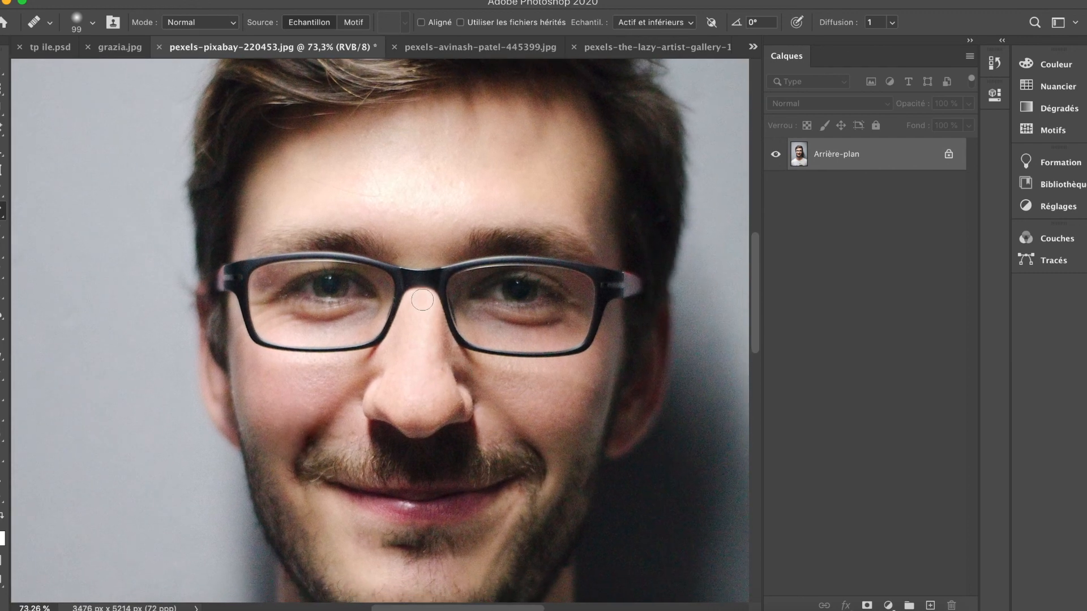